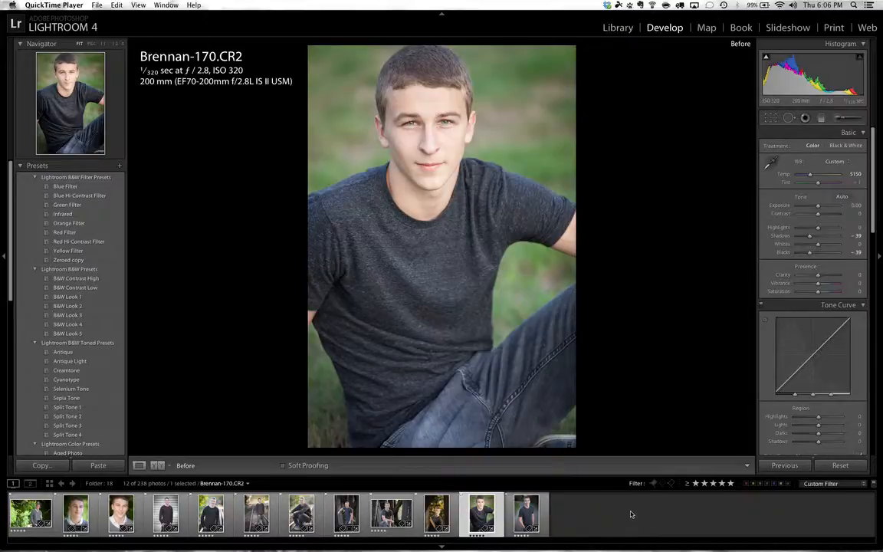
- Compare the original and edited versions of the seated portrait by switching repeatedly between the before and after views
click(680, 391)
key(backslash)
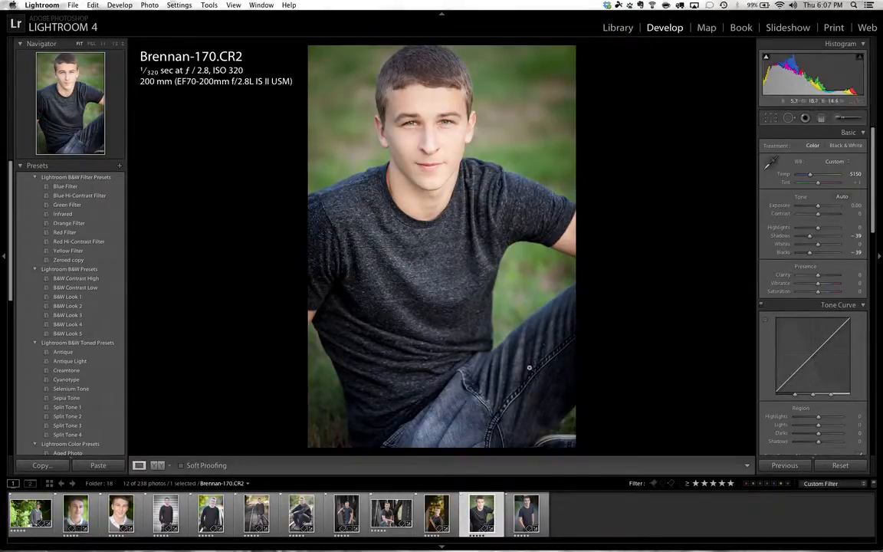
key(backslash)
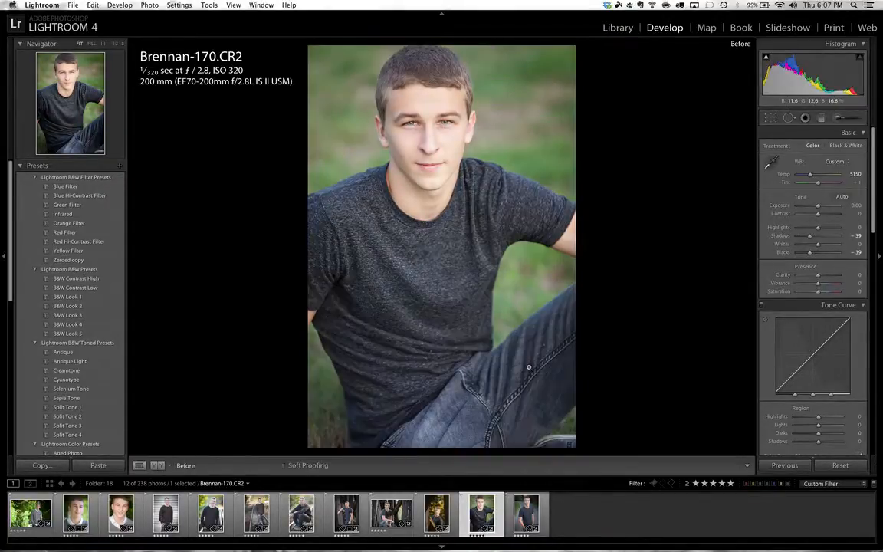
key(backslash)
key(backslash)
key(backslash)
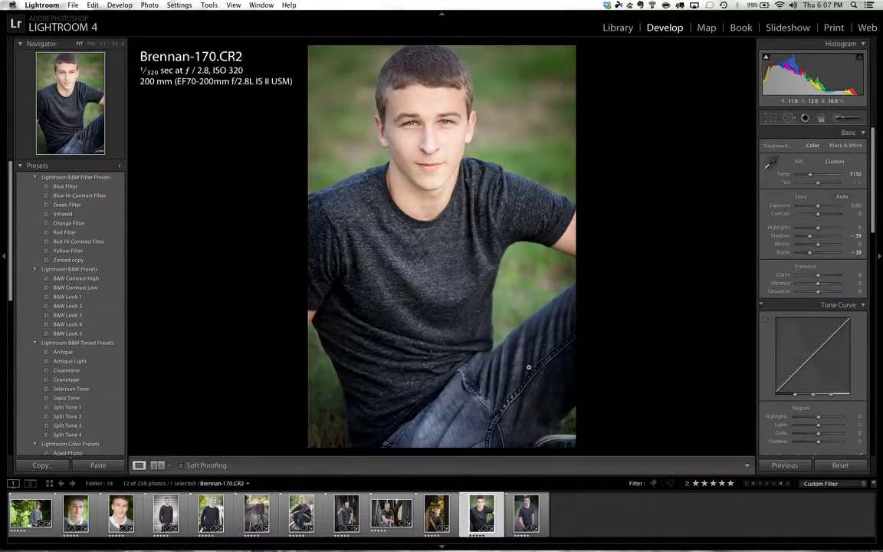
key(backslash)
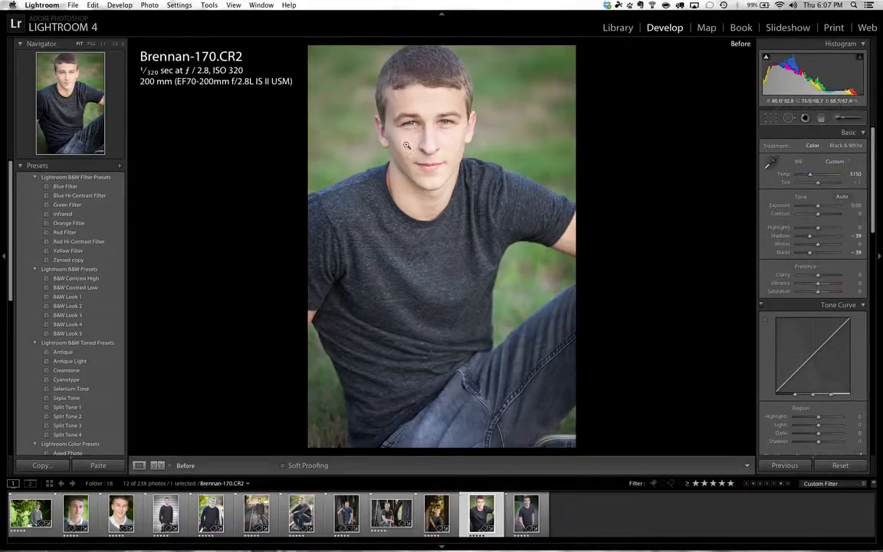
key(backslash)
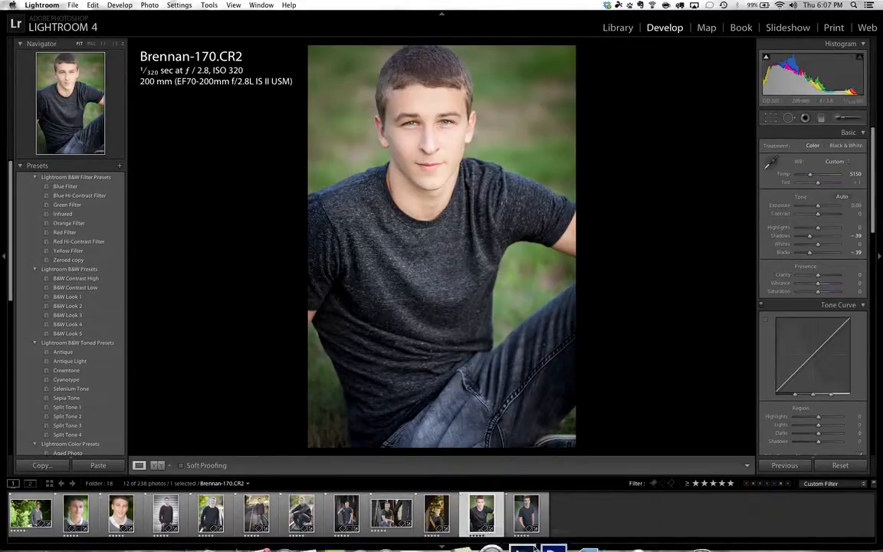
- Open the standing portrait on the path and set its temperature to 5629, exposure to +0.20 and highlights to −30
click(529, 520)
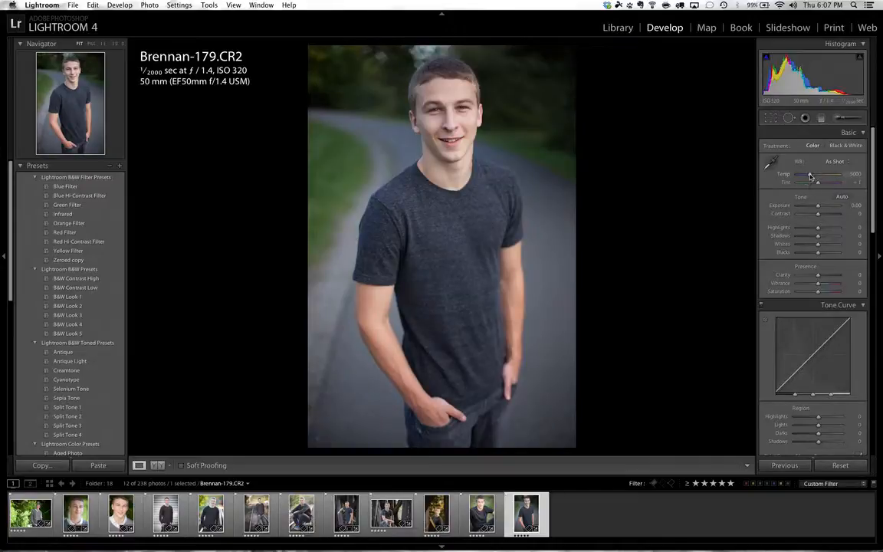
drag(810, 175, 813, 177)
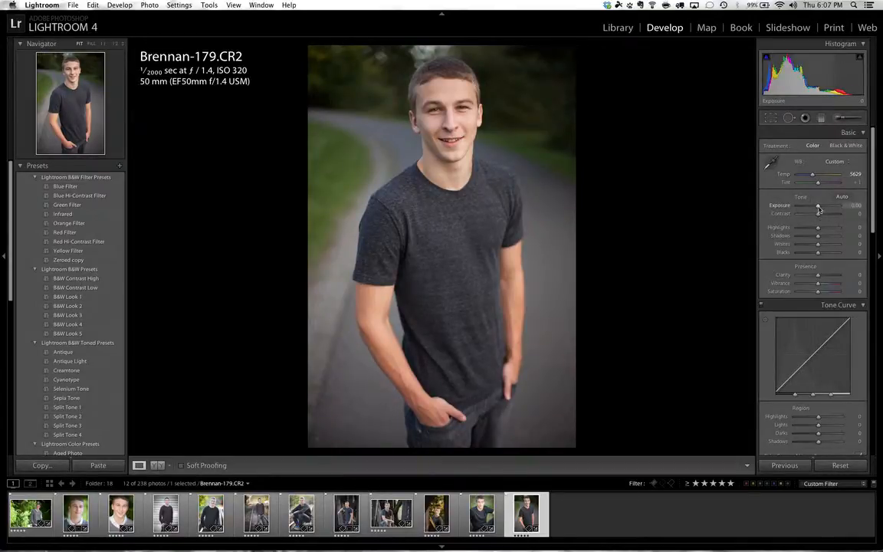
drag(819, 207, 812, 230)
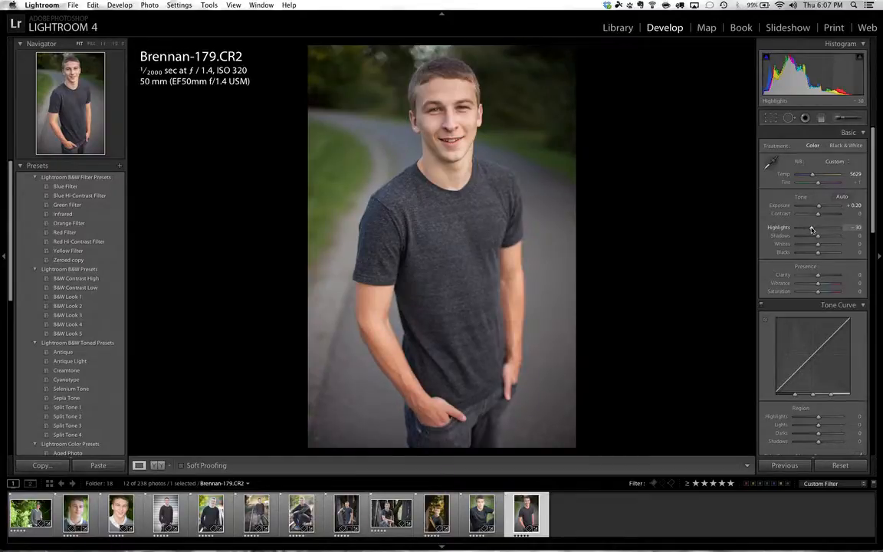
- Darken the portrait's edges with a Highlight Priority post-crop vignette at an amount of −16
scroll(789, 210, down, 5)
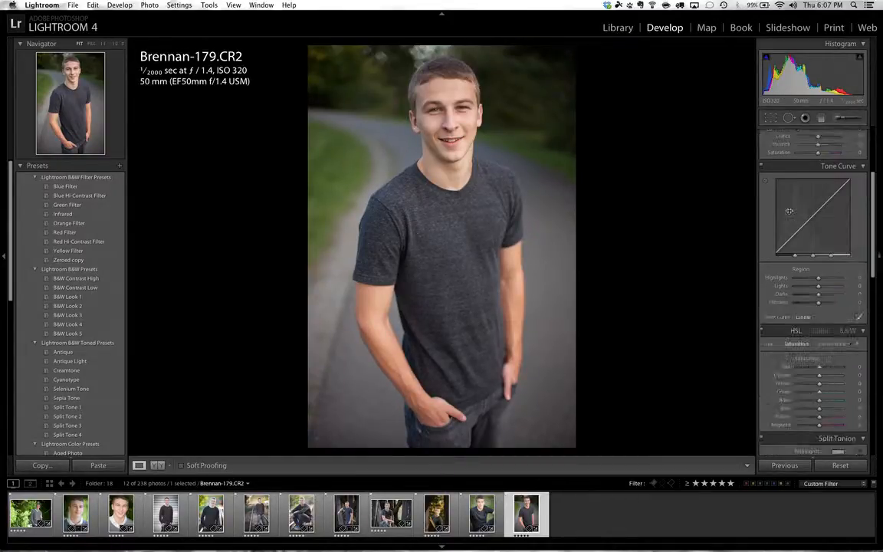
scroll(789, 211, down, 6)
drag(816, 340, 815, 341)
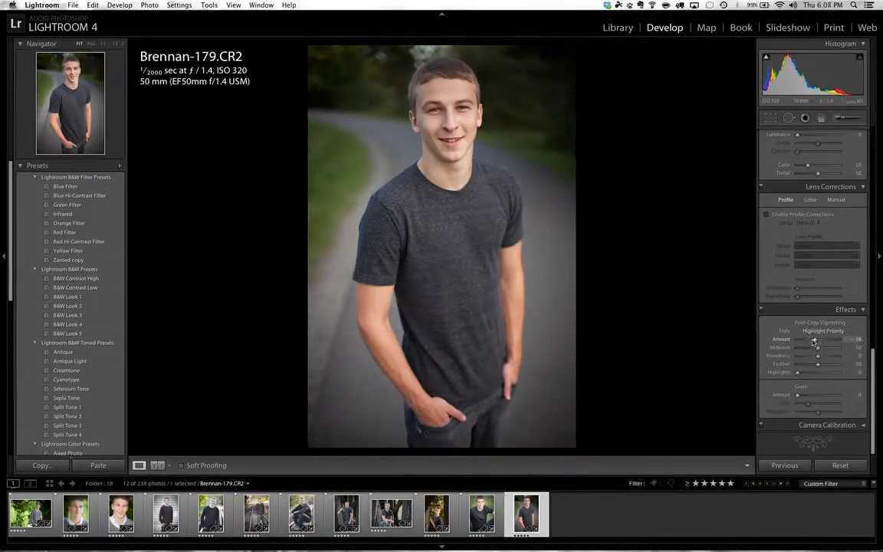
- Set the standing portrait's shadows to −20 and its vibrance to +30
scroll(784, 193, up, 12)
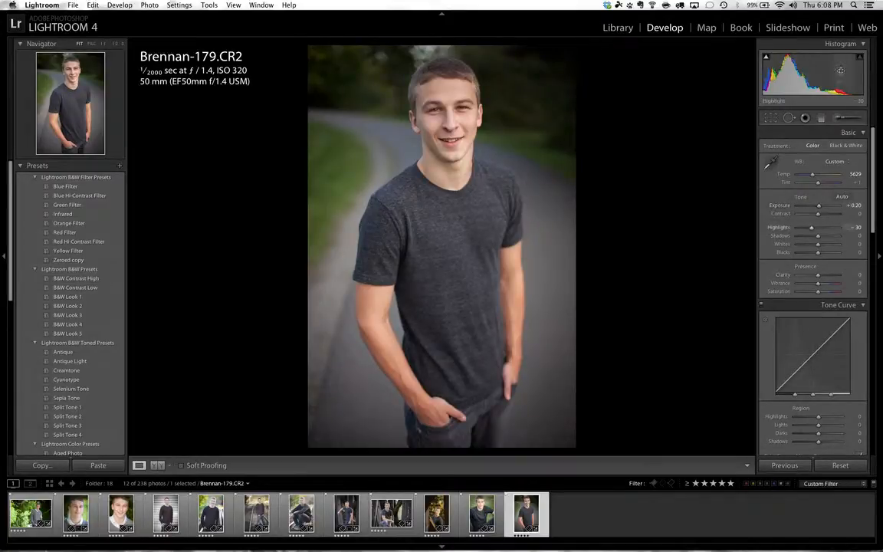
scroll(817, 332, down, 10)
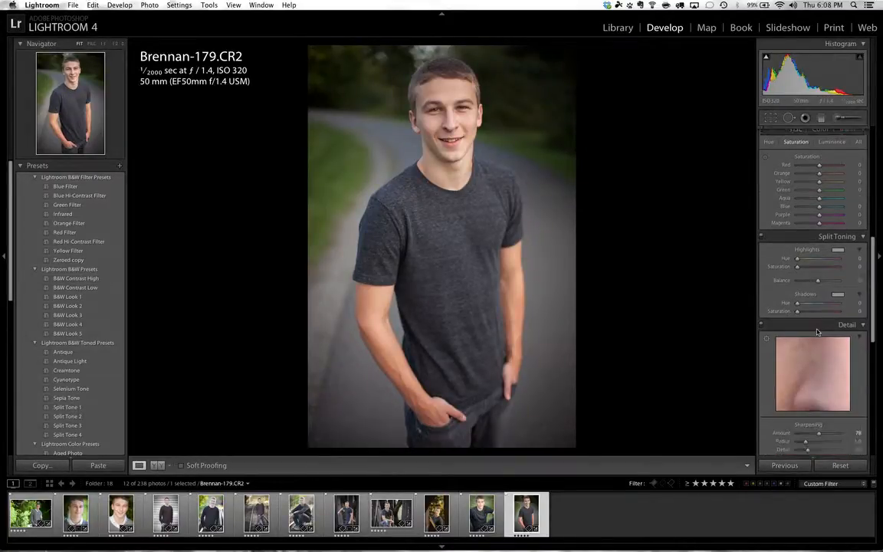
scroll(817, 332, down, 3)
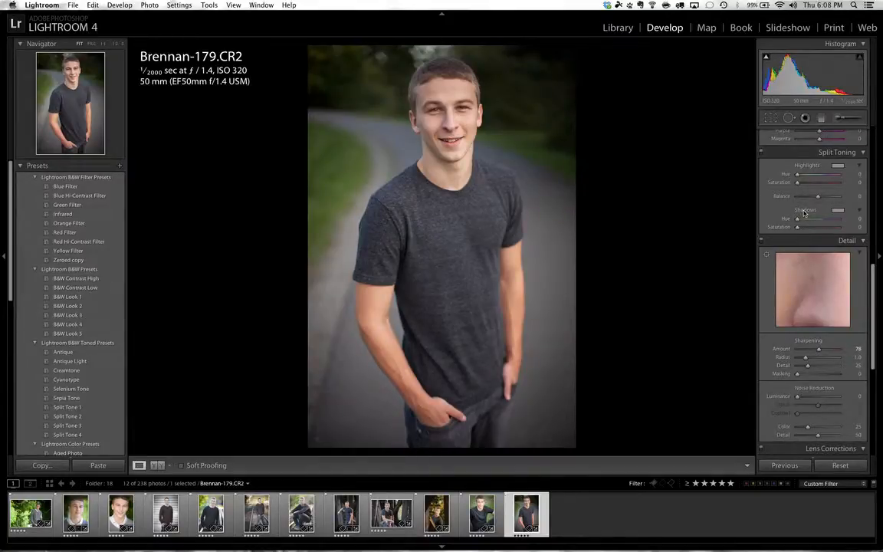
scroll(803, 213, up, 10)
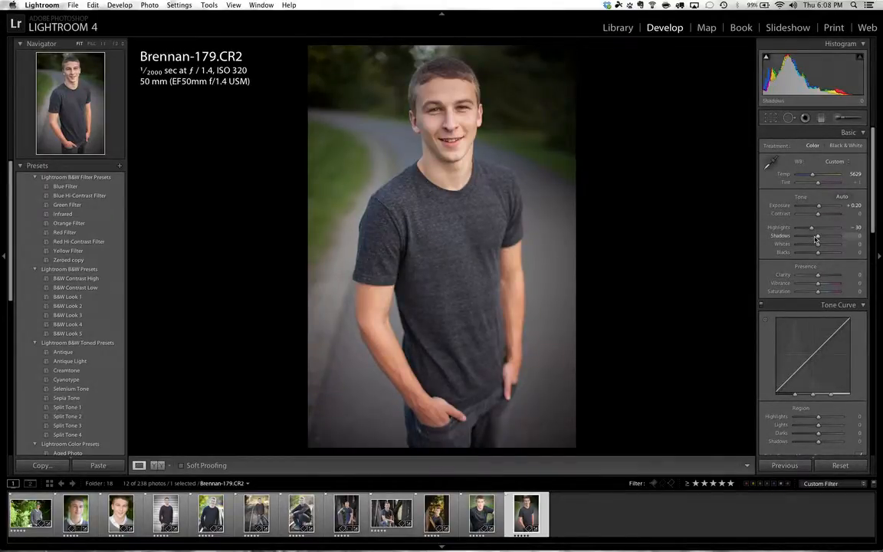
drag(816, 238, 814, 240)
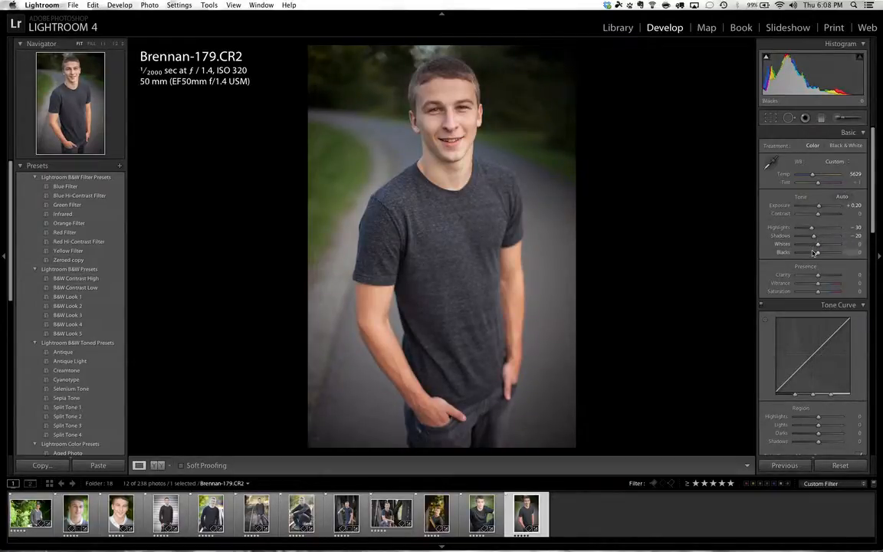
drag(819, 284, 824, 286)
- Set the portrait's clarity to +15, judging the effect on the face close up
click(402, 110)
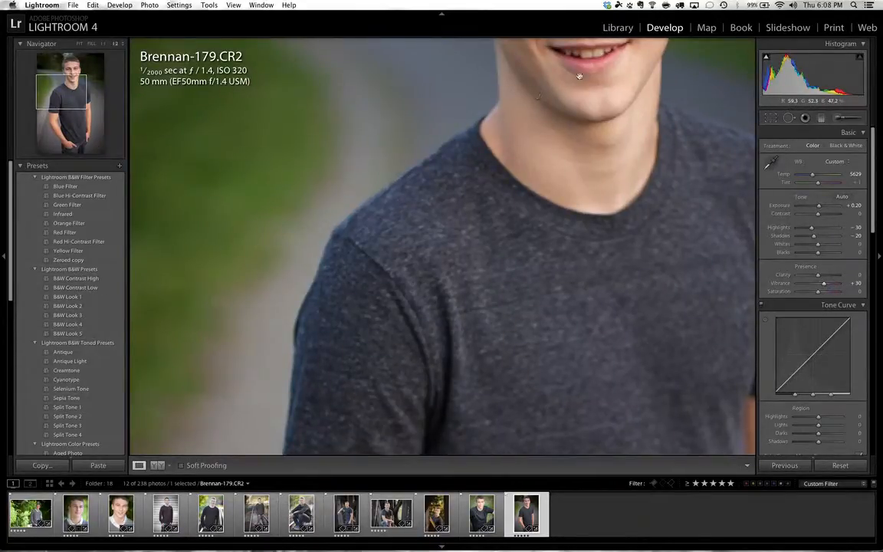
drag(521, 69, 494, 332)
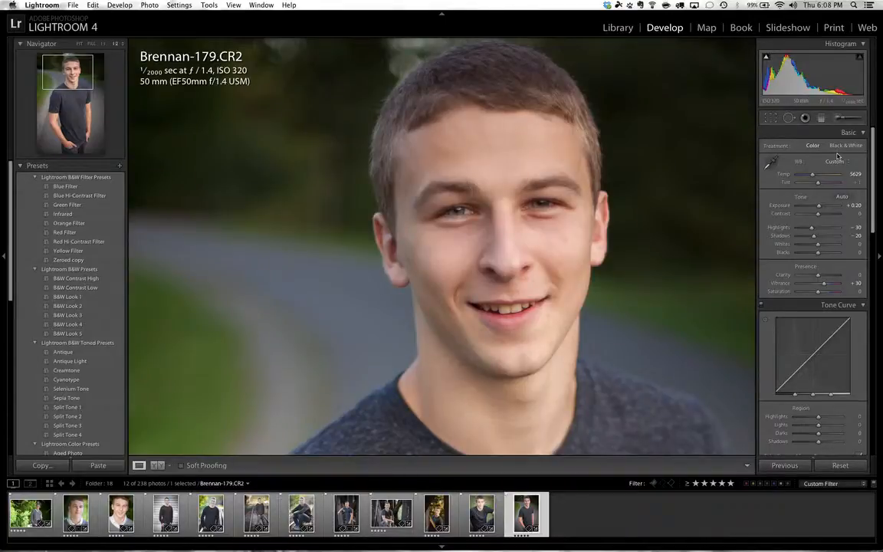
click(821, 276)
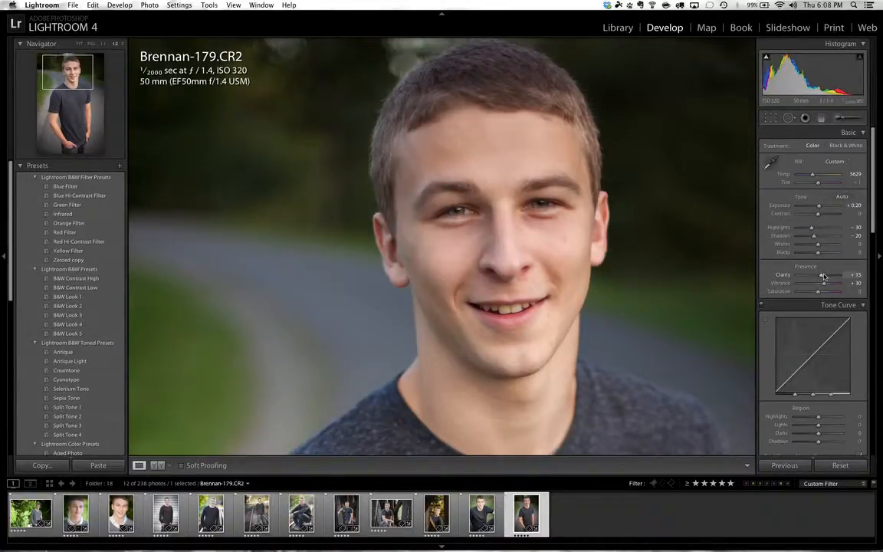
- Paint over the facial skin with the Soften Skin adjustment brush at clarity −58 and sharpness 25, and compare it with the original
click(840, 118)
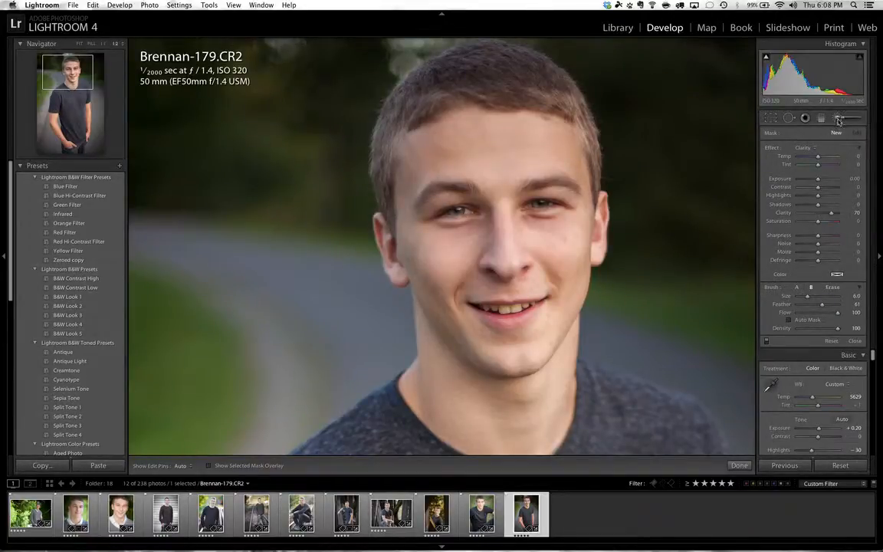
click(803, 147)
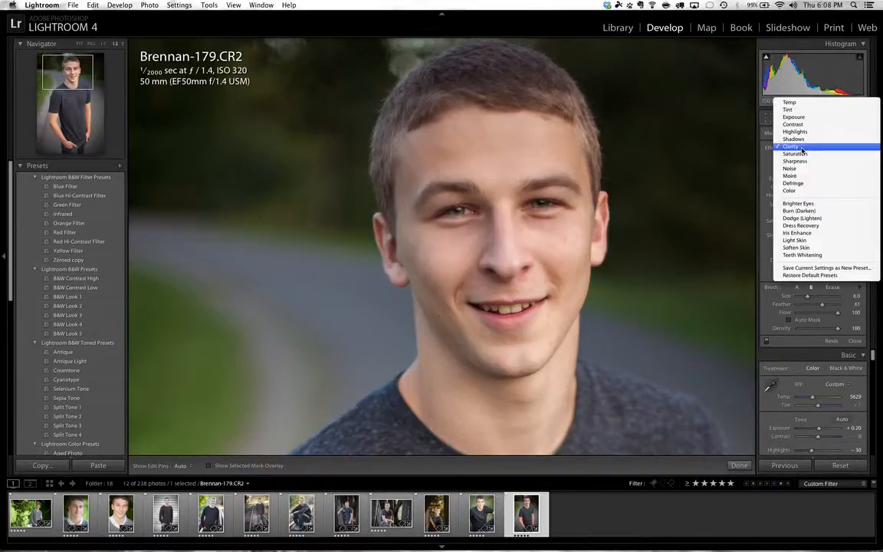
click(801, 248)
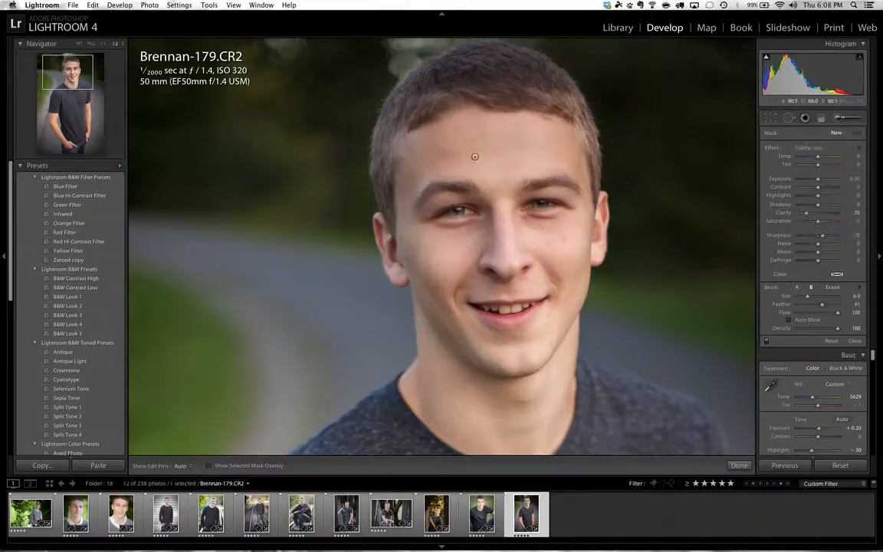
mouse_move(479, 156)
mouse_down()
mouse_move(443, 148)
mouse_move(499, 146)
mouse_move(494, 141)
mouse_move(536, 132)
mouse_move(560, 157)
mouse_move(514, 156)
mouse_move(503, 166)
mouse_move(504, 155)
mouse_move(412, 181)
mouse_move(425, 151)
mouse_move(410, 181)
mouse_move(409, 259)
mouse_move(416, 245)
mouse_move(433, 280)
mouse_move(439, 237)
mouse_move(486, 233)
mouse_move(442, 240)
mouse_move(466, 243)
mouse_move(444, 272)
mouse_move(444, 293)
mouse_move(432, 255)
mouse_move(455, 249)
mouse_move(428, 268)
mouse_move(460, 325)
mouse_move(445, 303)
mouse_move(485, 347)
mouse_move(443, 310)
mouse_move(515, 361)
mouse_move(500, 361)
mouse_move(533, 349)
mouse_move(486, 343)
mouse_move(529, 343)
mouse_move(560, 287)
mouse_move(559, 261)
mouse_move(560, 311)
mouse_move(578, 248)
mouse_move(576, 231)
mouse_move(526, 228)
mouse_move(563, 227)
mouse_move(493, 227)
mouse_move(501, 194)
mouse_move(493, 162)
mouse_move(508, 229)
mouse_move(490, 252)
mouse_move(505, 262)
mouse_move(549, 258)
mouse_move(515, 286)
mouse_move(444, 276)
mouse_move(480, 339)
mouse_move(529, 342)
mouse_move(572, 276)
mouse_move(576, 224)
mouse_up()
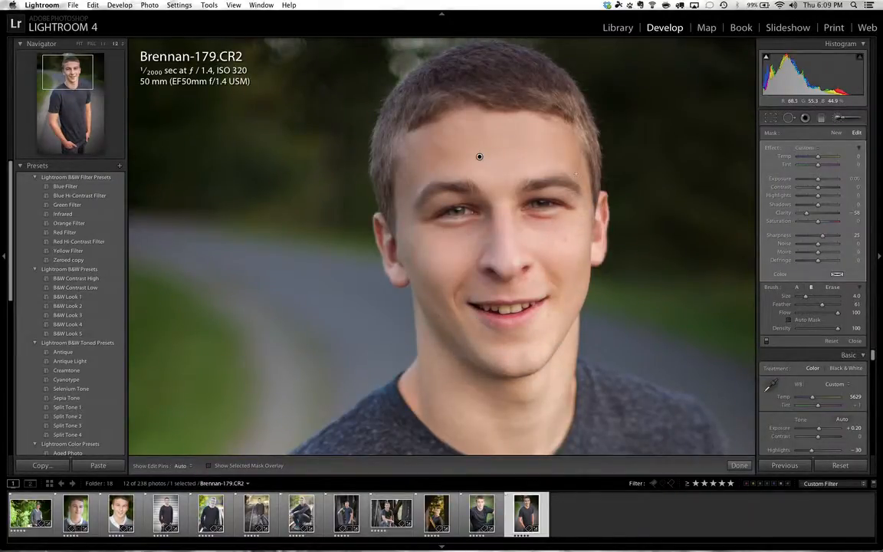
key(h)
key(h)
key(backslash)
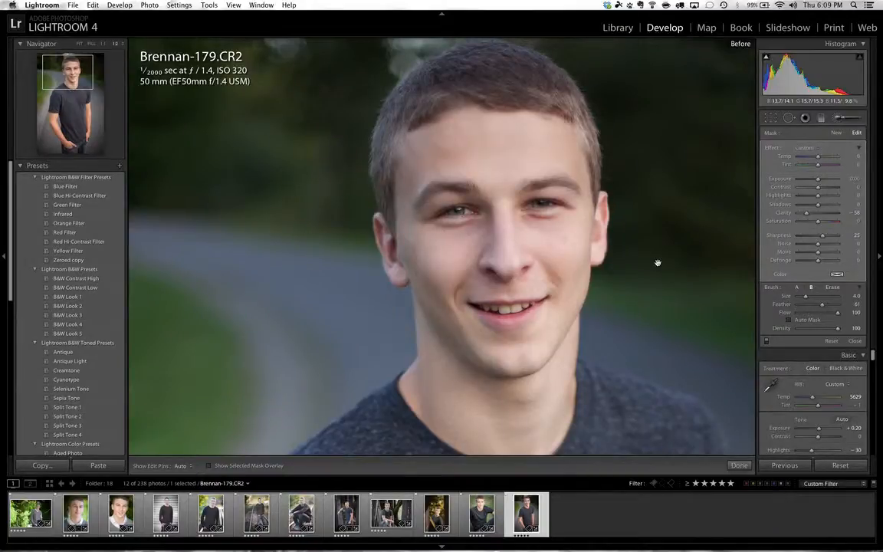
key(backslash)
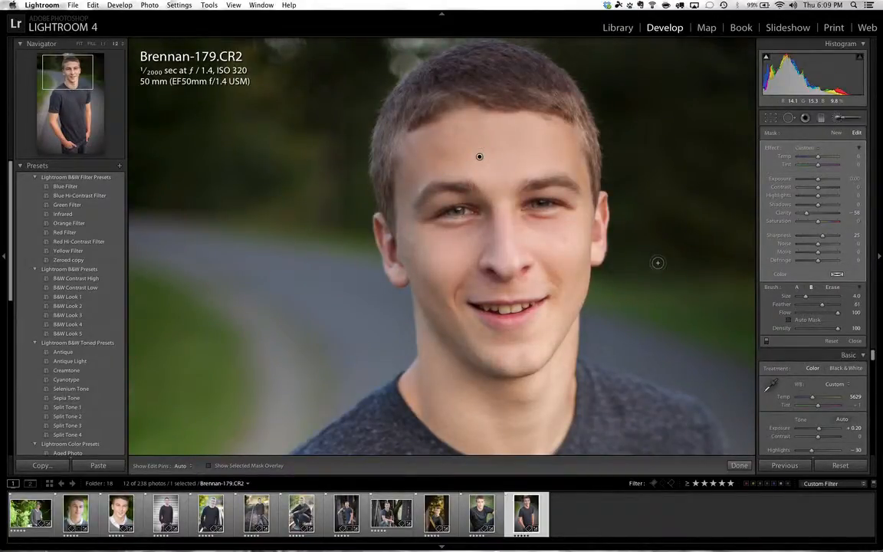
- Brighten the irises of both eyes with a new Brighter Eyes adjustment brush mask at brush size 2.0
click(836, 134)
click(805, 149)
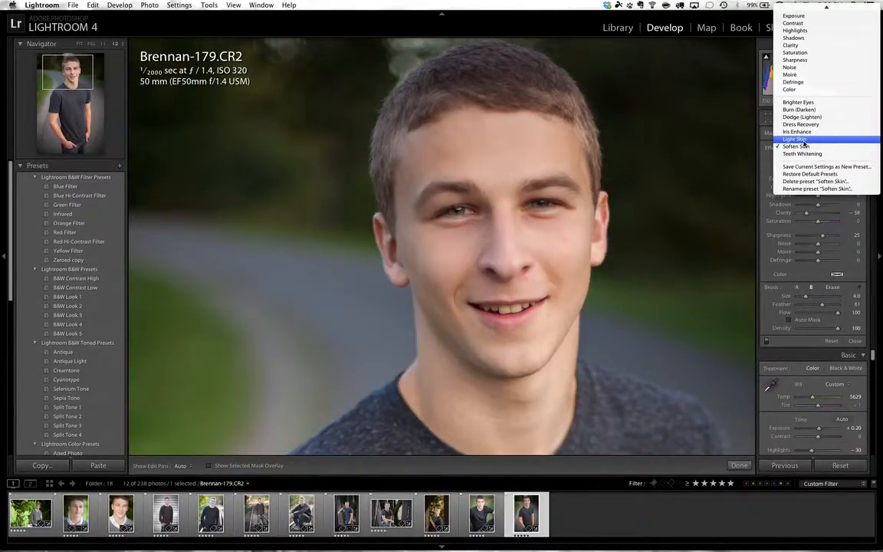
click(799, 103)
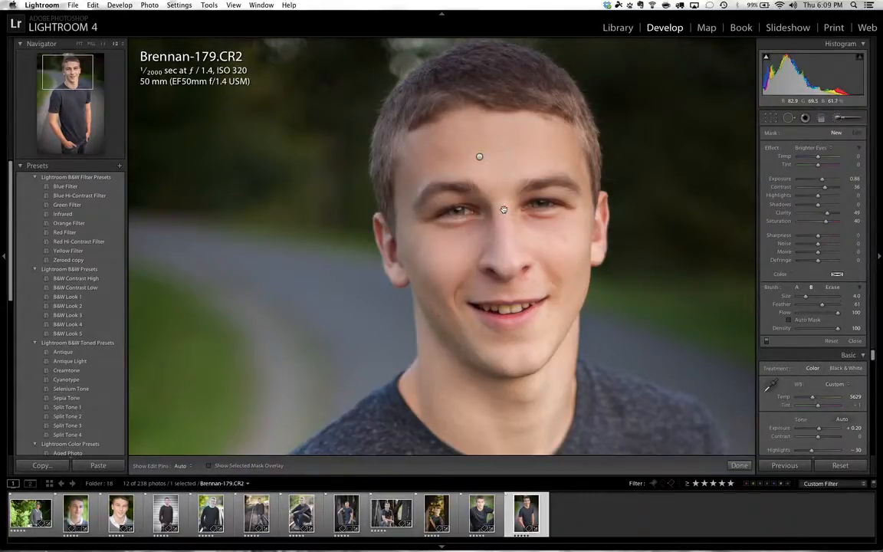
click(104, 43)
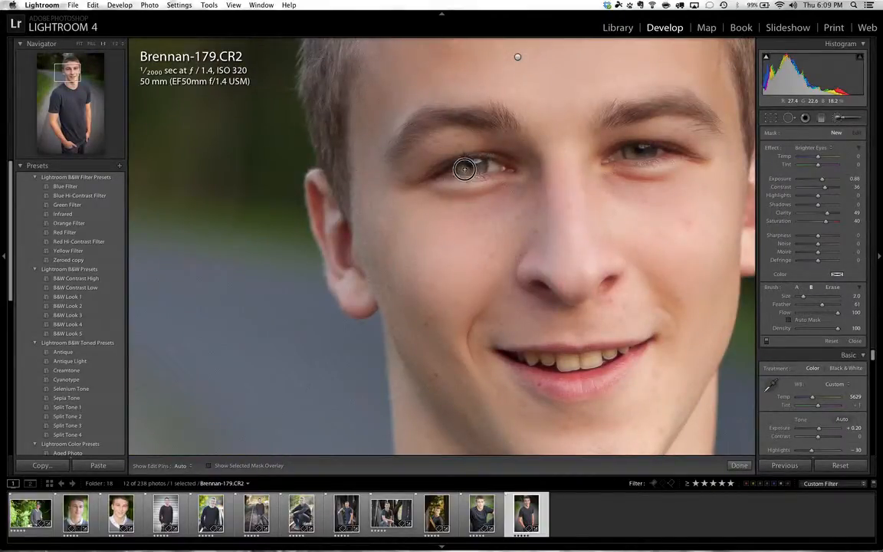
key(h)
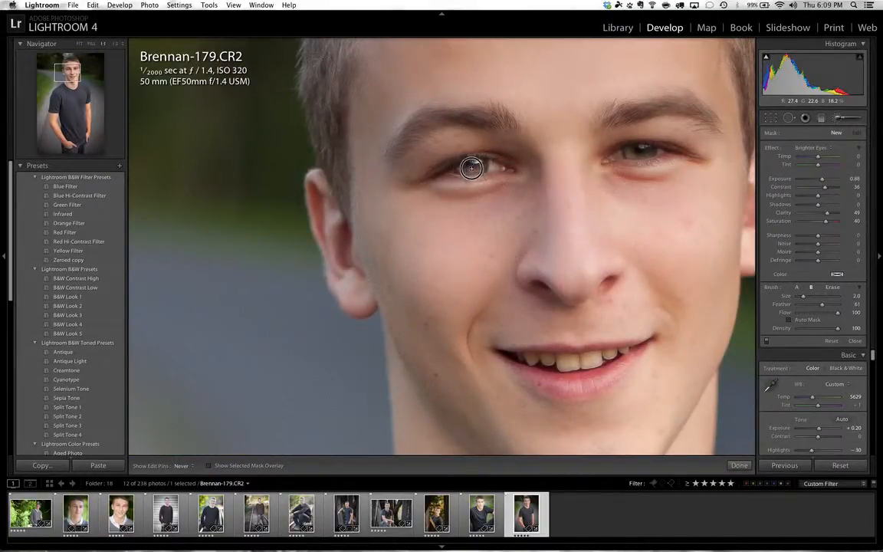
drag(472, 169, 467, 167)
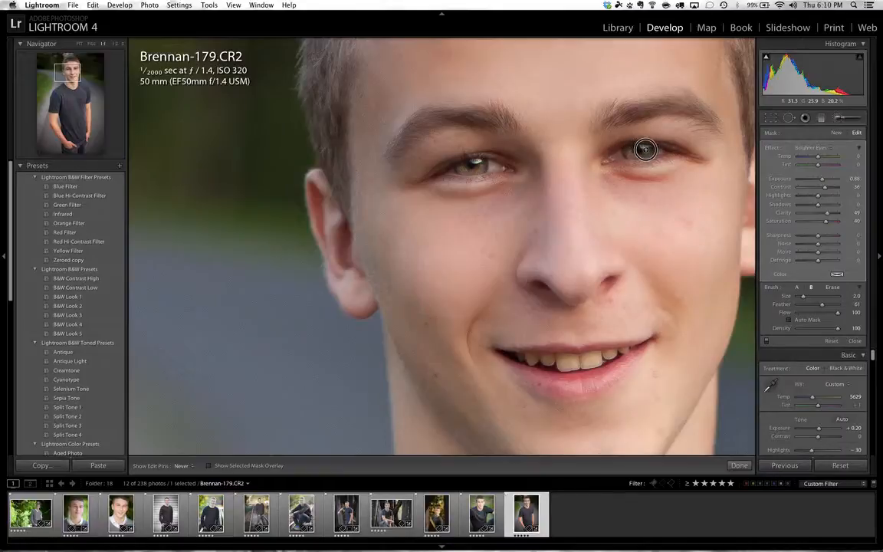
drag(645, 149, 643, 145)
key(h)
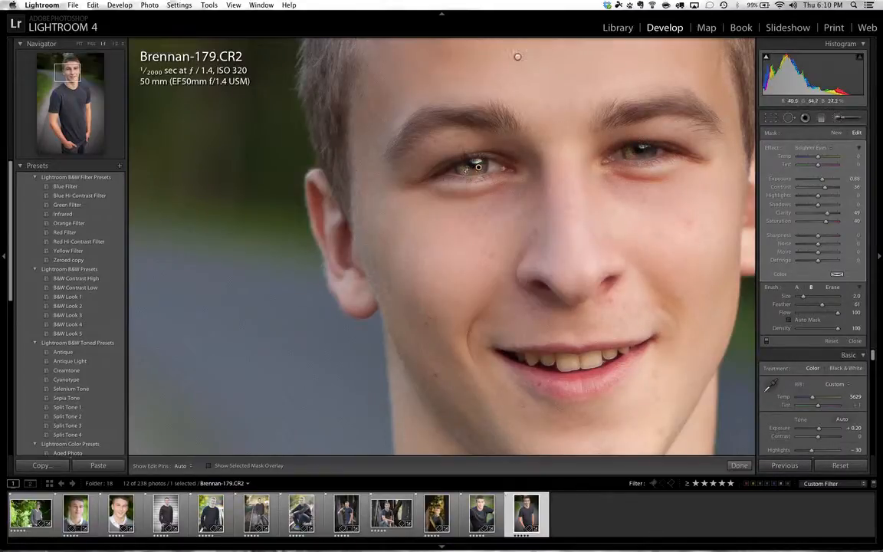
drag(478, 162, 471, 166)
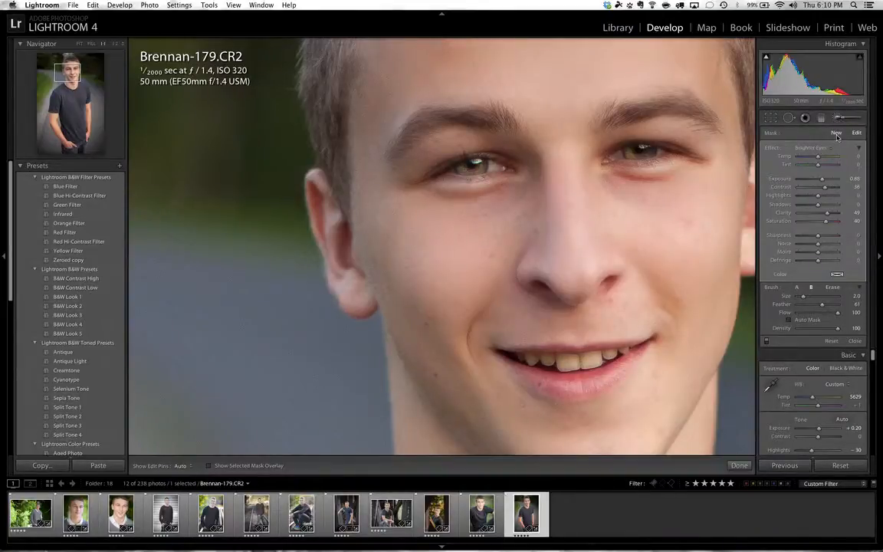
- Start a new adjustment brush mask with the Teeth Whitening preset and paint over the teeth at brush size 3.0
click(836, 133)
click(817, 148)
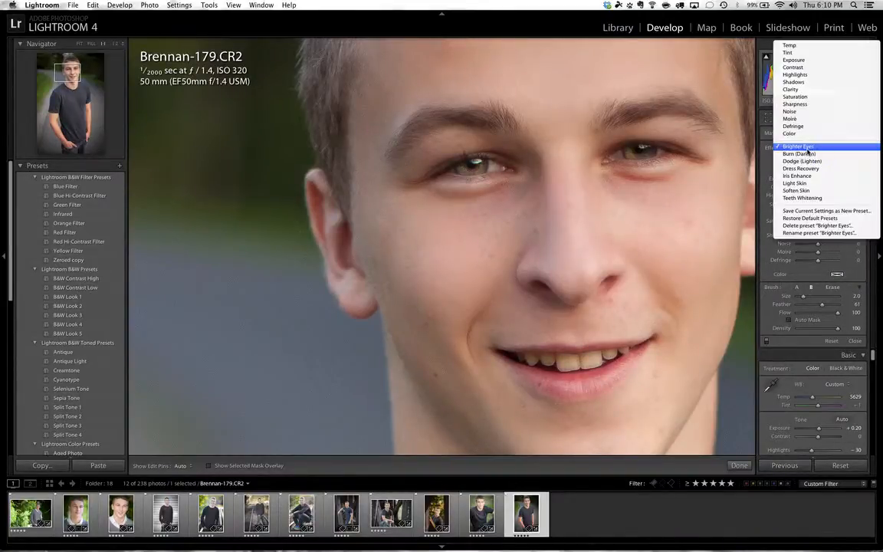
click(805, 198)
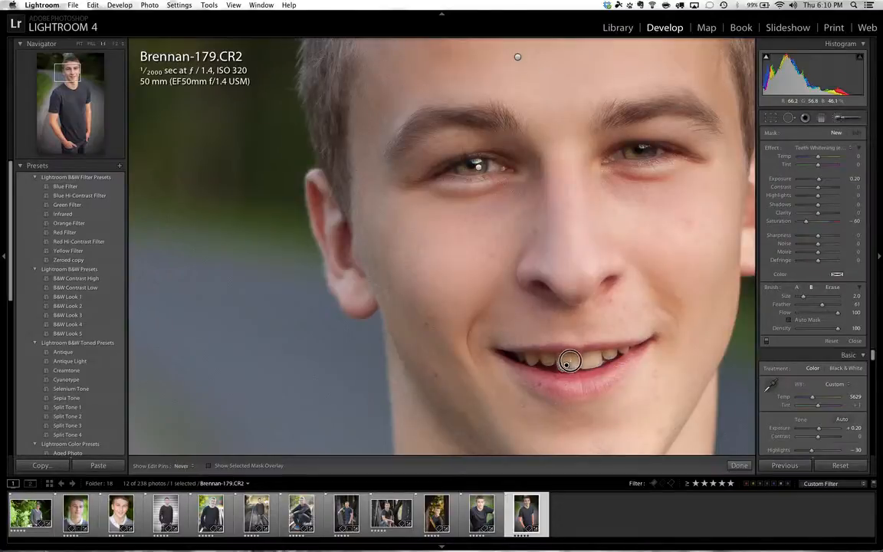
key(h)
key(h)
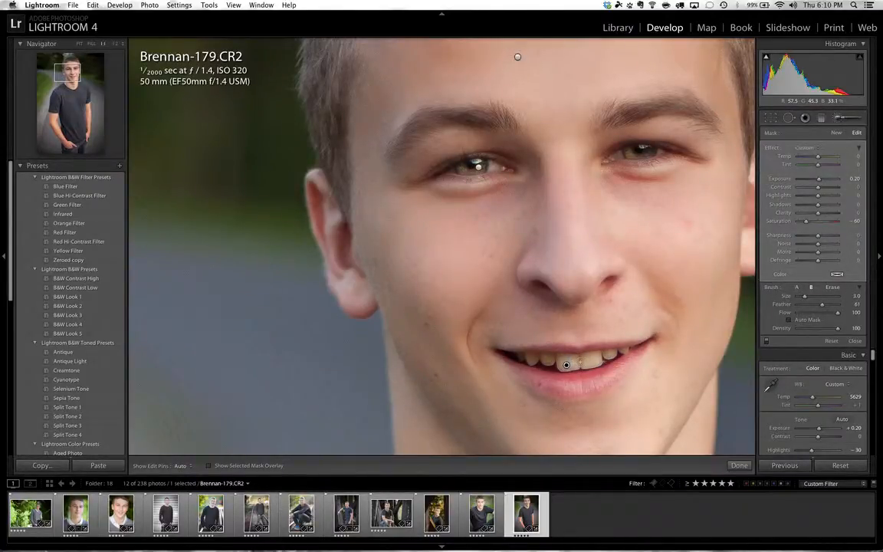
key(h)
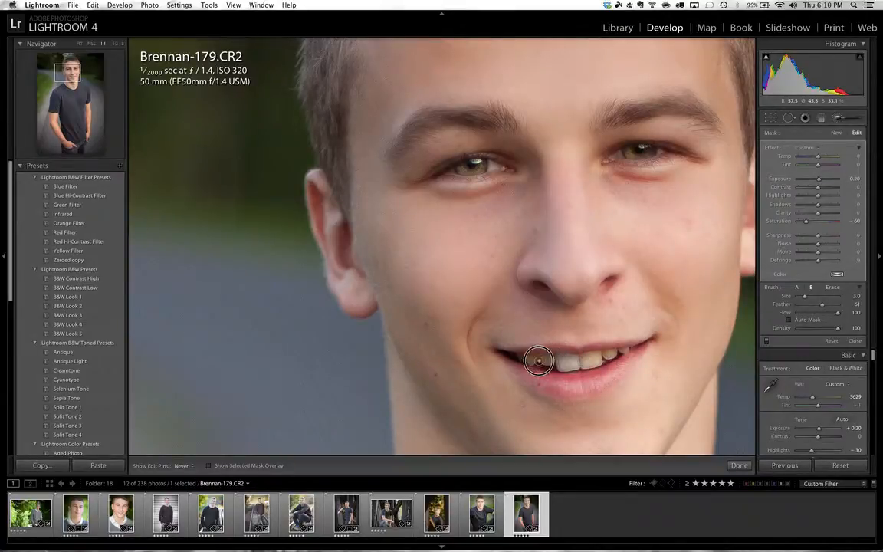
mouse_move(538, 361)
mouse_down()
mouse_move(521, 356)
mouse_move(603, 355)
mouse_move(590, 363)
mouse_move(625, 350)
mouse_move(581, 357)
mouse_up()
key(h)
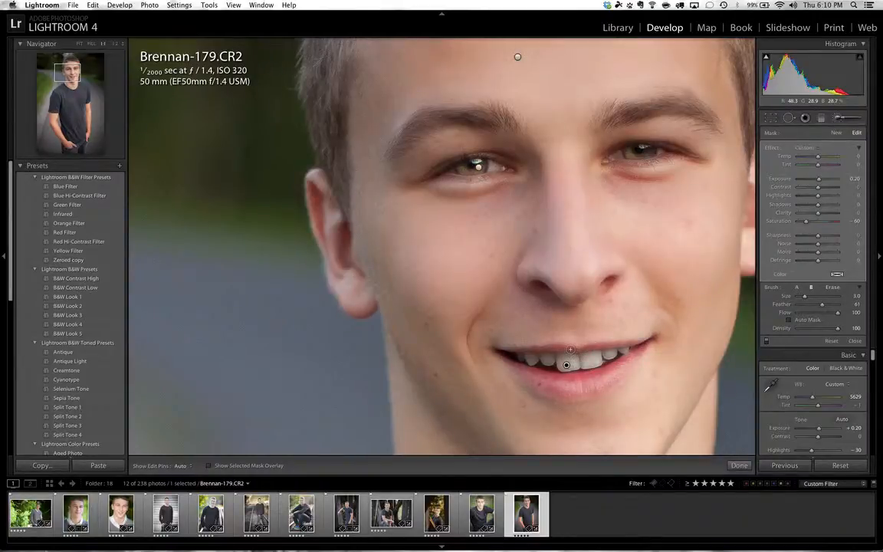
- Erase the teeth whitening mask from the upper and lower lips at brush size 2.0
key(alt)
key(h)
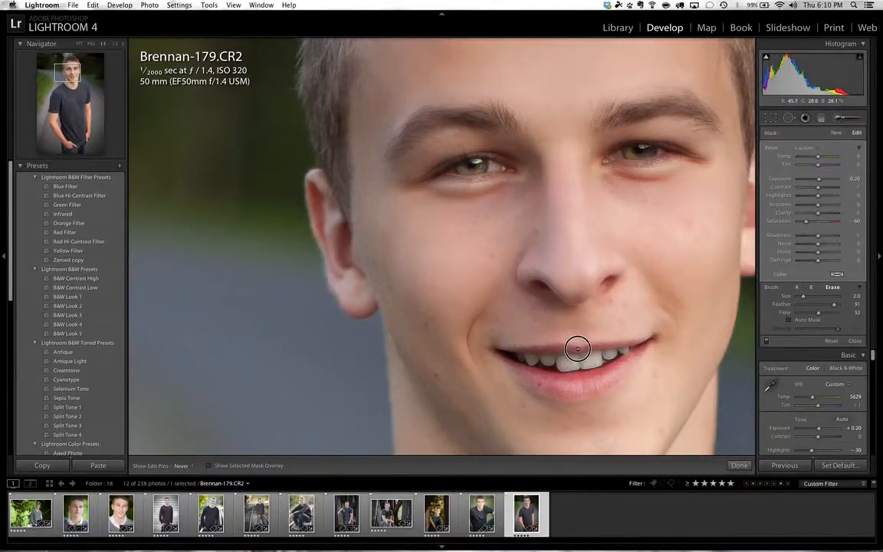
mouse_move(578, 348)
mouse_down()
mouse_move(566, 348)
mouse_move(622, 346)
mouse_up()
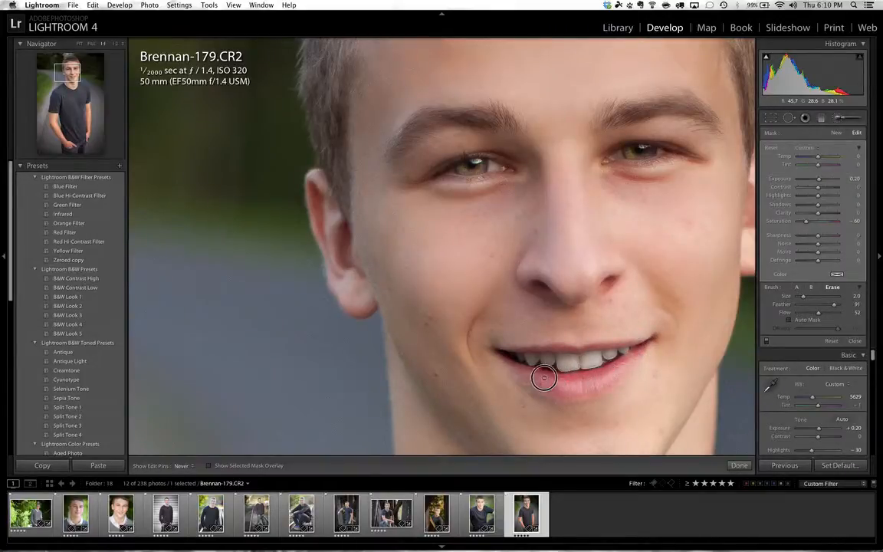
mouse_move(544, 378)
mouse_down()
mouse_move(507, 350)
mouse_move(560, 349)
mouse_up()
- Try saturation −100 and exposure 3.30 on the teeth mask, undo the changes, and set its saturation to −40
drag(806, 222, 793, 224)
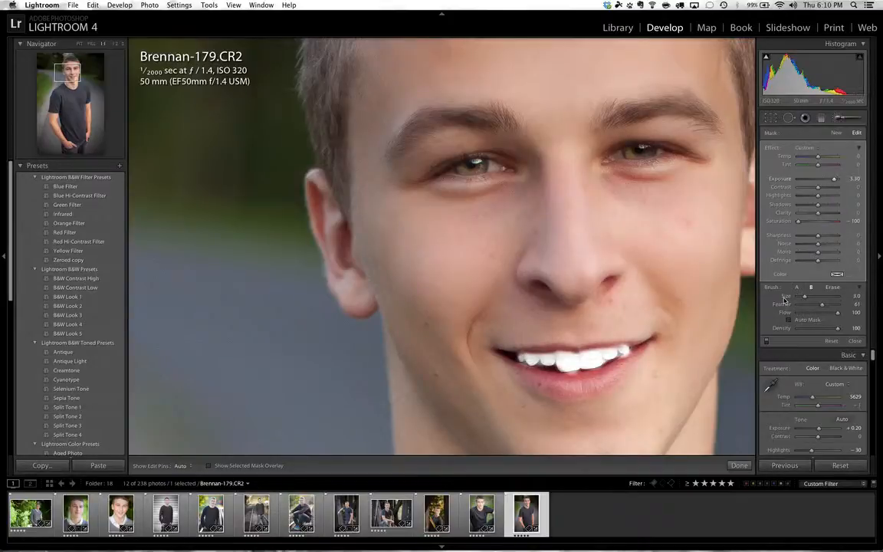
key(super+z)
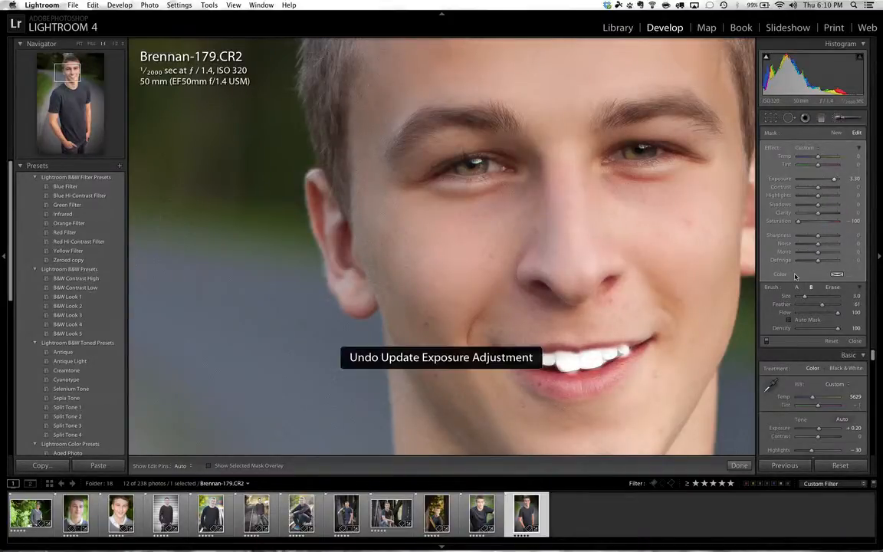
key(super+z)
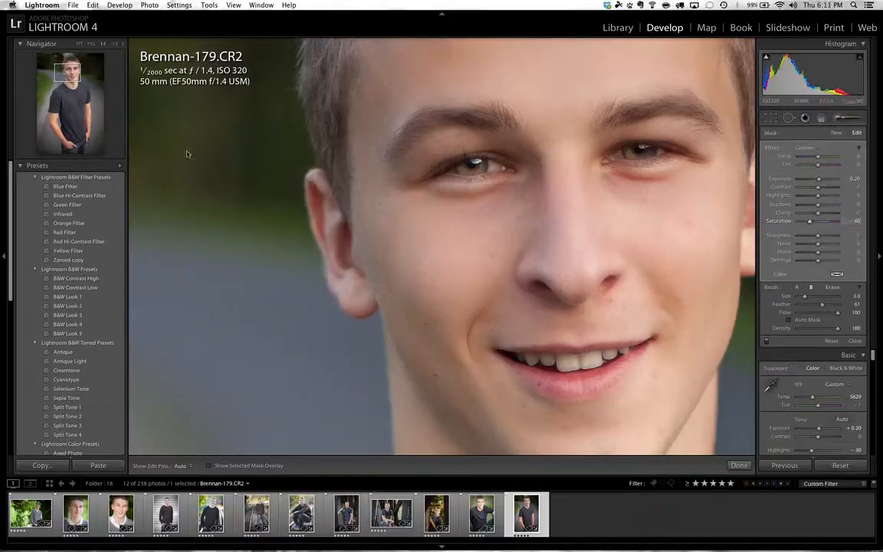
- Compare the whole portrait with its original version and close the adjustment brush
click(81, 46)
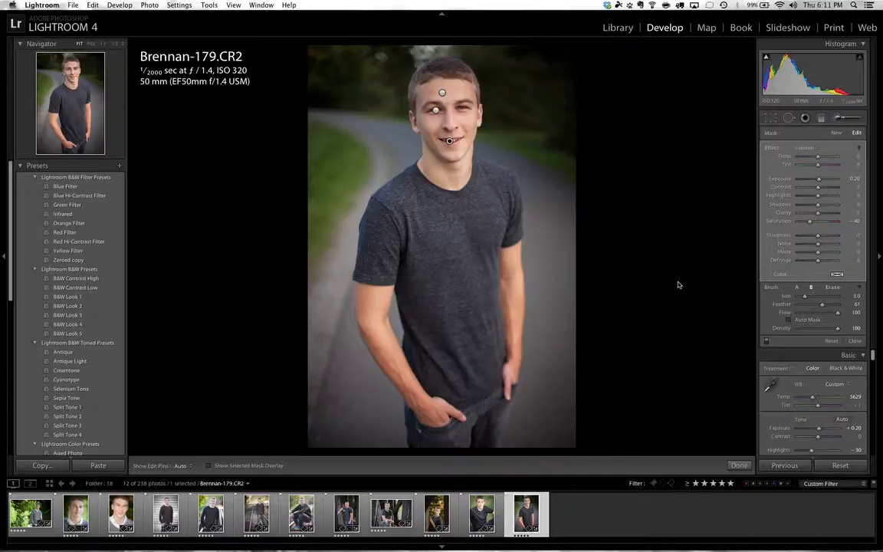
key(backslash)
click(838, 120)
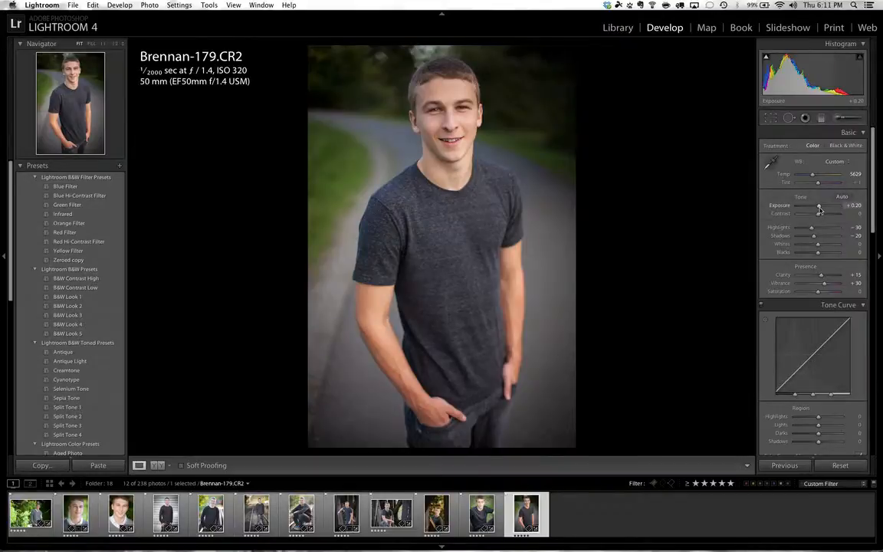
- Adjust the portrait's tone to exposure +0.85, contrast +20 and highlights −76
drag(820, 208, 822, 209)
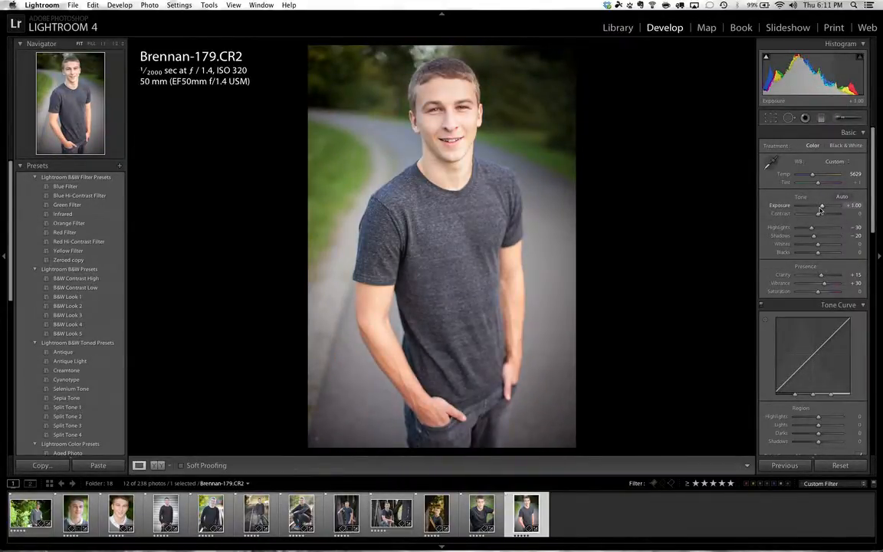
drag(811, 227, 802, 229)
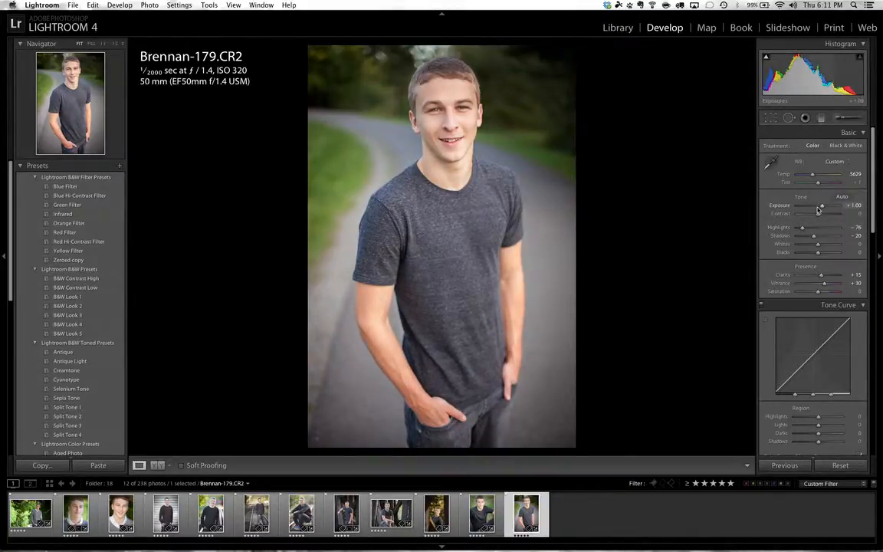
click(818, 207)
click(822, 215)
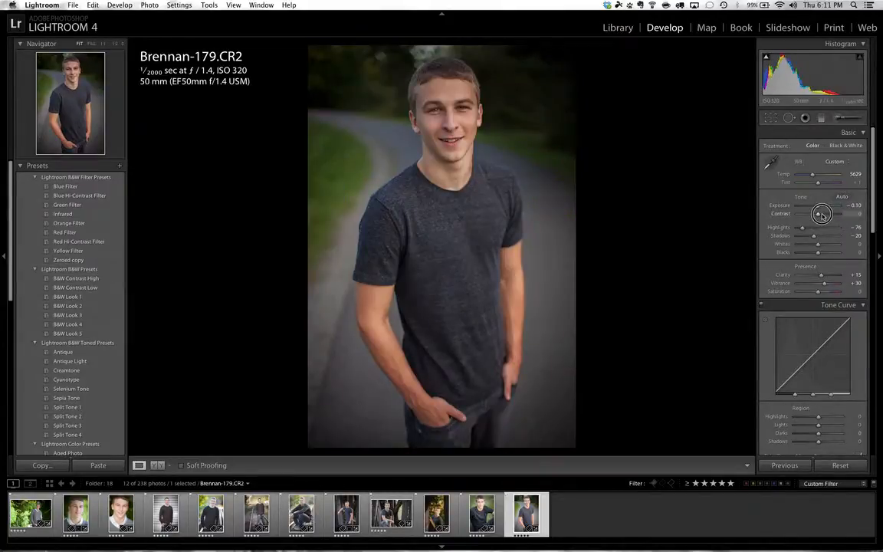
click(822, 214)
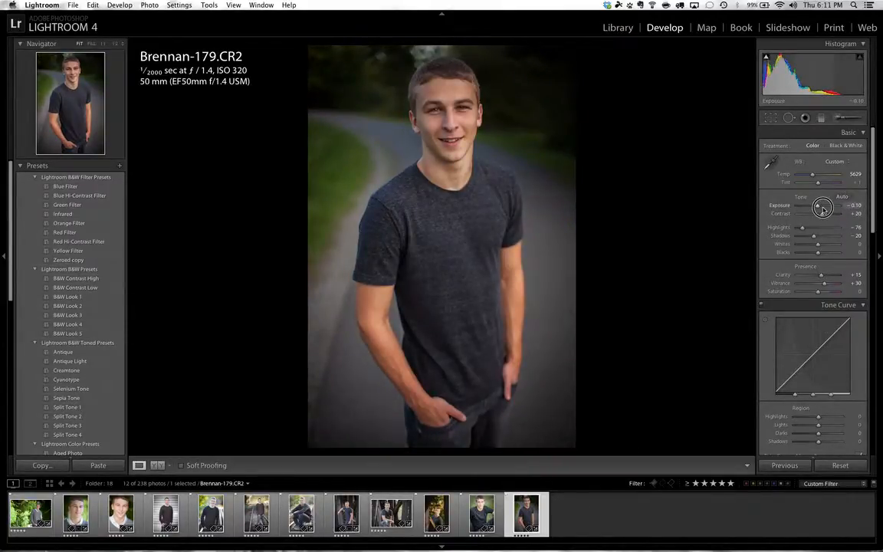
click(823, 207)
click(819, 207)
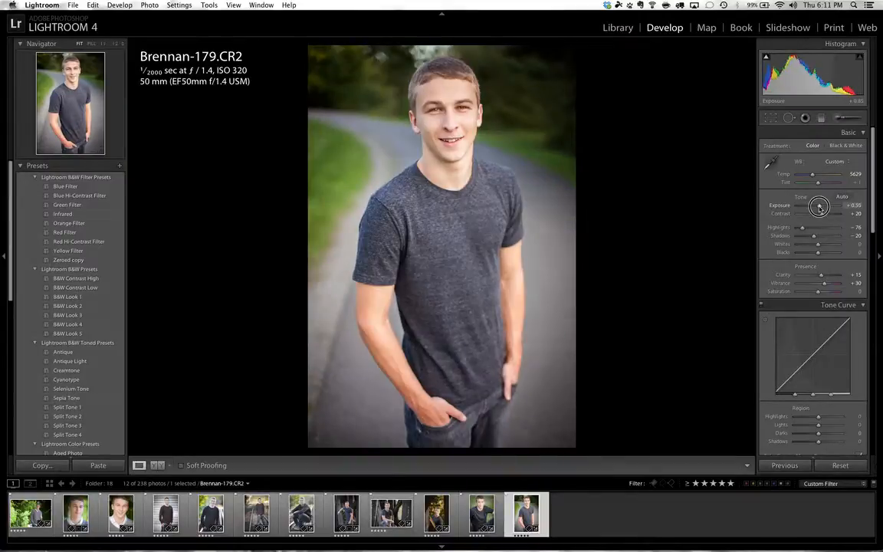
click(822, 207)
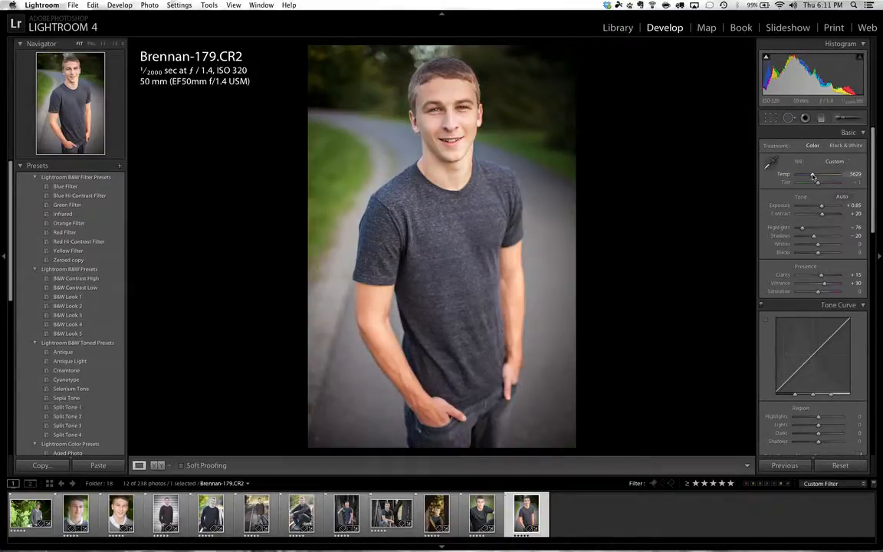
- Cool the portrait's white balance to a temperature of 5179 and compare the result with the original
drag(813, 177, 812, 177)
key(backslash)
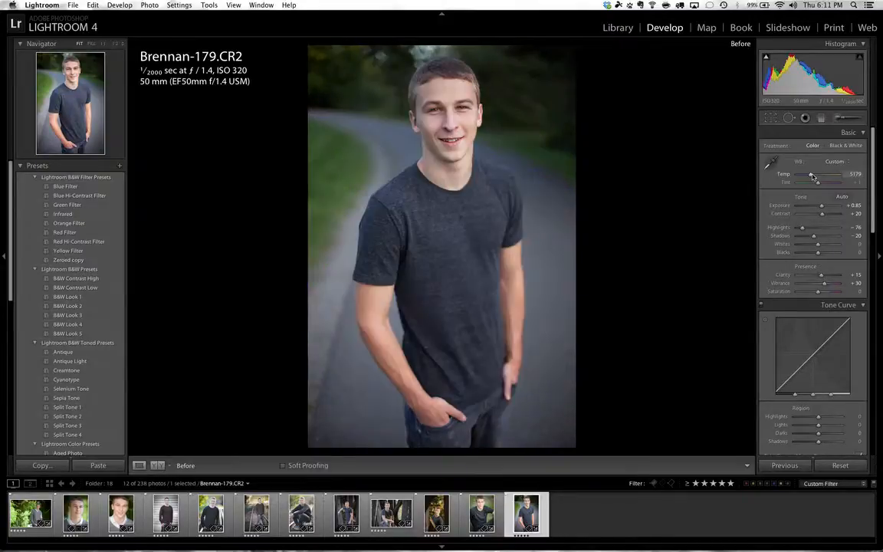
key(backslash)
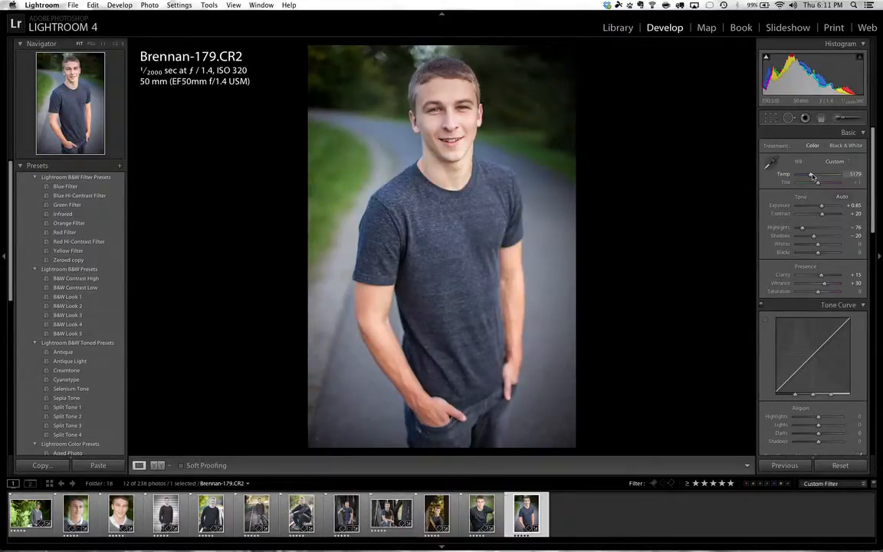
key(backslash)
key(backslash)
- Paint both arms with a new Clarity adjustment brush mask at clarity 70, brush size 3.0 and density 62
click(838, 118)
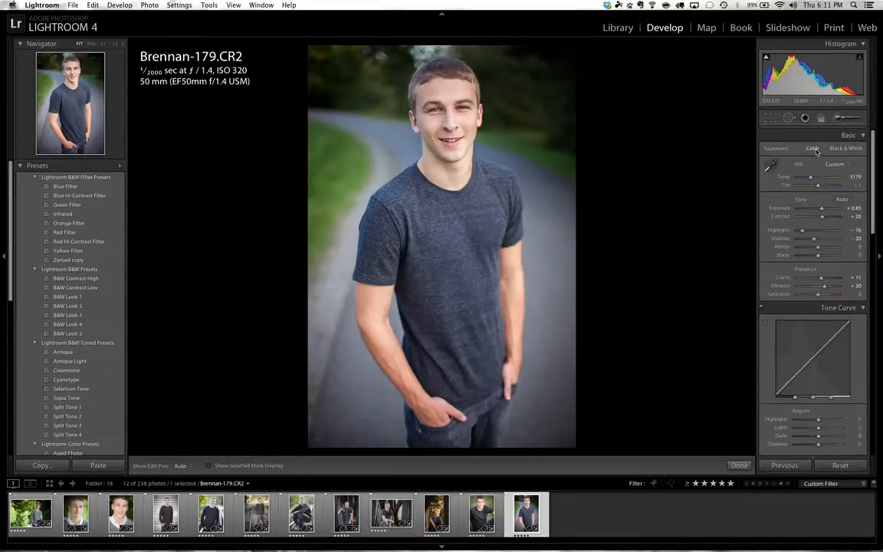
click(815, 151)
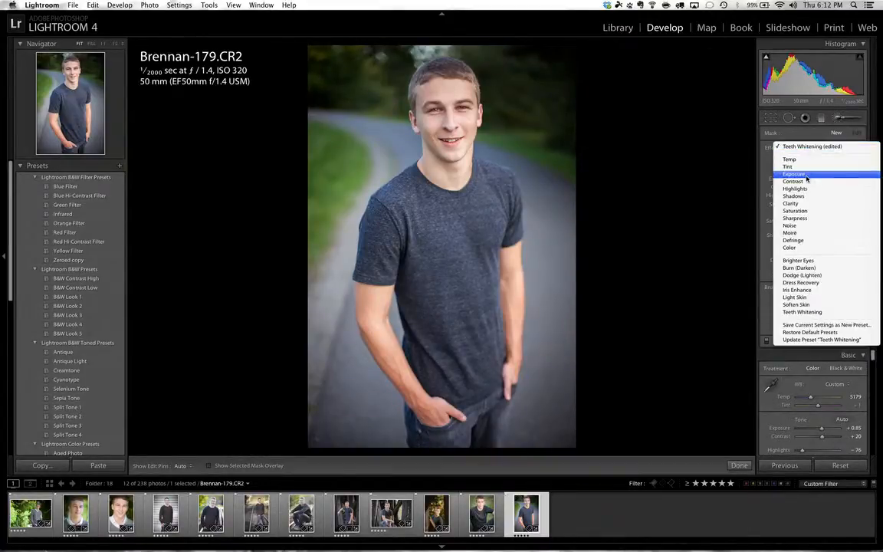
click(802, 204)
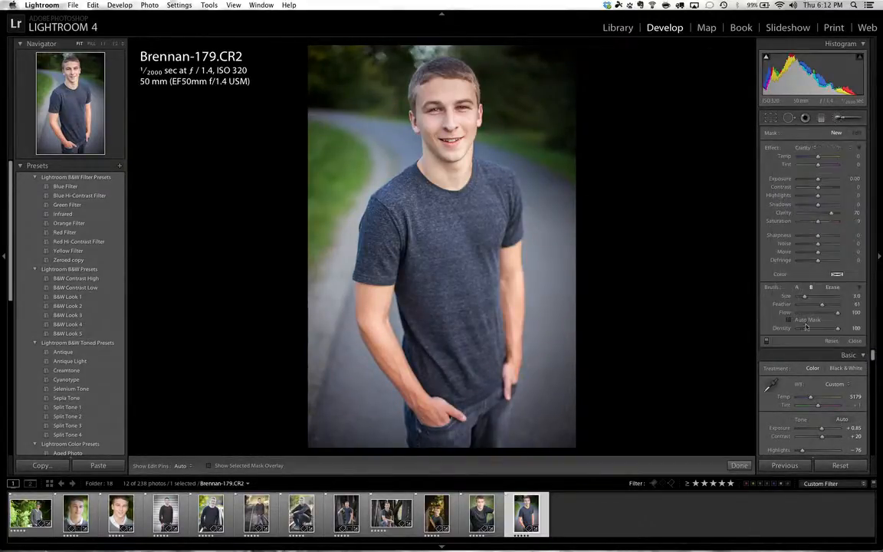
click(824, 335)
key(h)
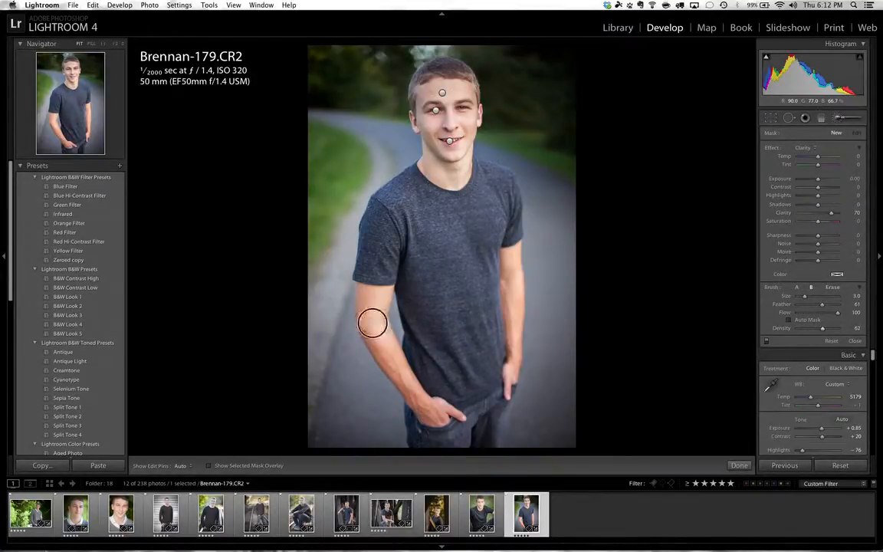
mouse_move(412, 390)
mouse_down()
mouse_move(427, 416)
mouse_move(451, 414)
mouse_up()
mouse_move(509, 369)
mouse_down()
mouse_move(512, 267)
mouse_move(513, 324)
mouse_move(510, 279)
mouse_up()
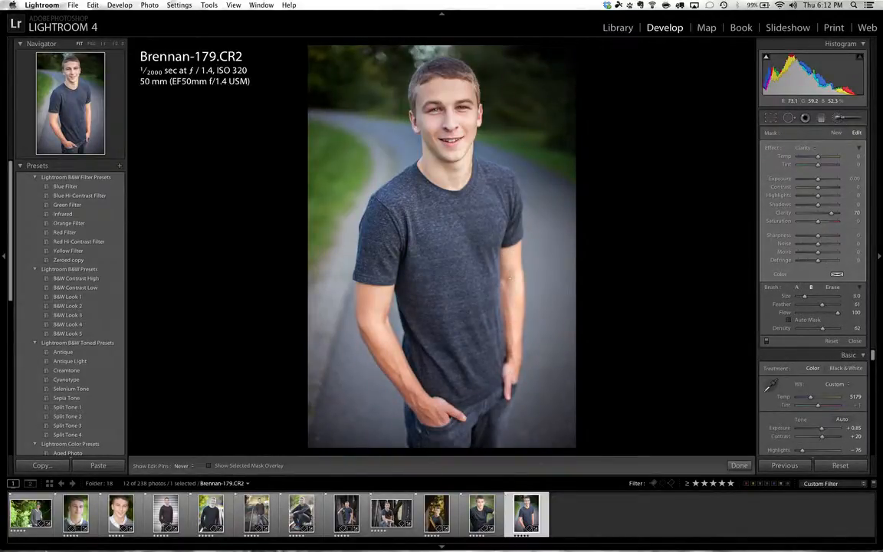
- Extend the clarity mask over the T-shirt at brush size 6.0
key(])
key(])
key(])
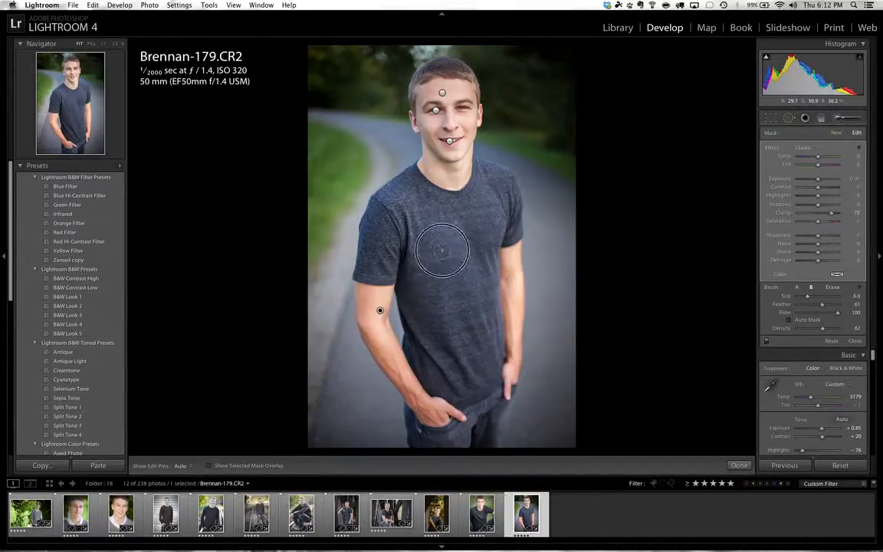
key(h)
mouse_move(376, 253)
mouse_down()
mouse_move(423, 193)
mouse_move(481, 197)
mouse_move(443, 240)
mouse_move(481, 285)
mouse_move(489, 335)
mouse_move(445, 444)
mouse_move(473, 392)
mouse_move(491, 382)
mouse_move(489, 424)
mouse_move(430, 360)
mouse_move(479, 415)
mouse_move(489, 257)
mouse_move(426, 302)
mouse_move(439, 243)
mouse_move(456, 322)
mouse_move(477, 326)
mouse_move(445, 193)
mouse_move(368, 260)
mouse_move(458, 264)
mouse_move(412, 238)
mouse_up()
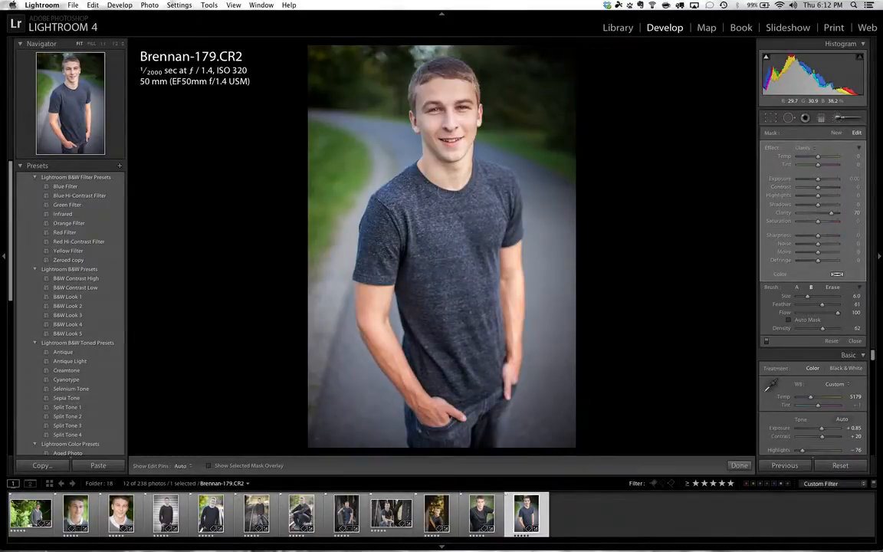
- Reduce the clarity brush size to 4.0 and undo the last brush stroke
key([)
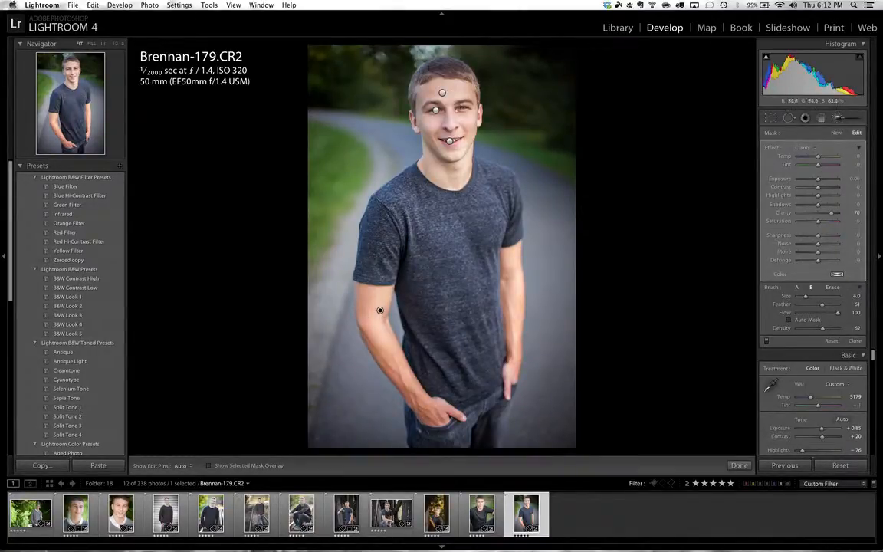
key(h)
key(h)
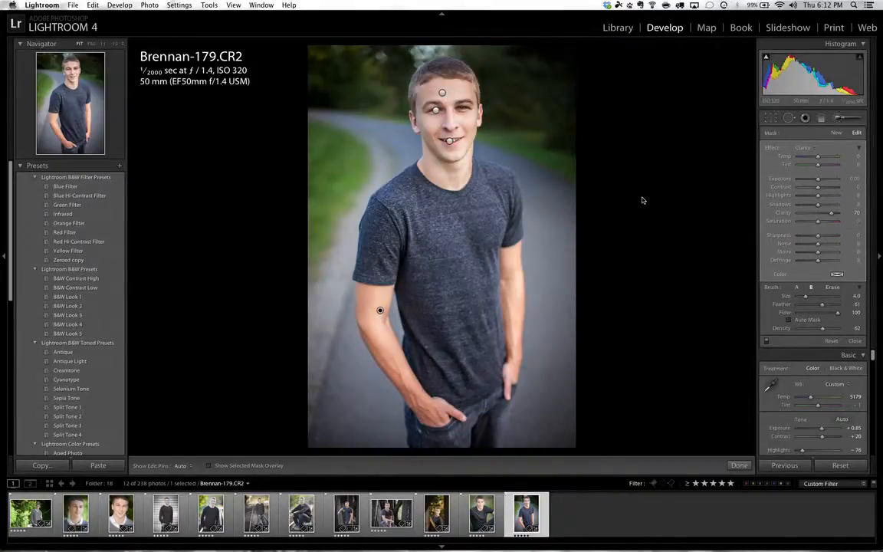
key(super+z)
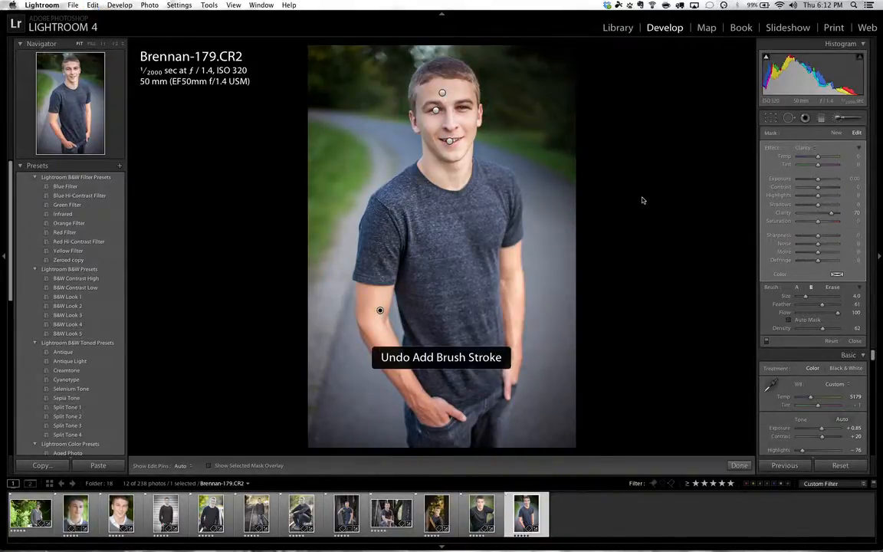